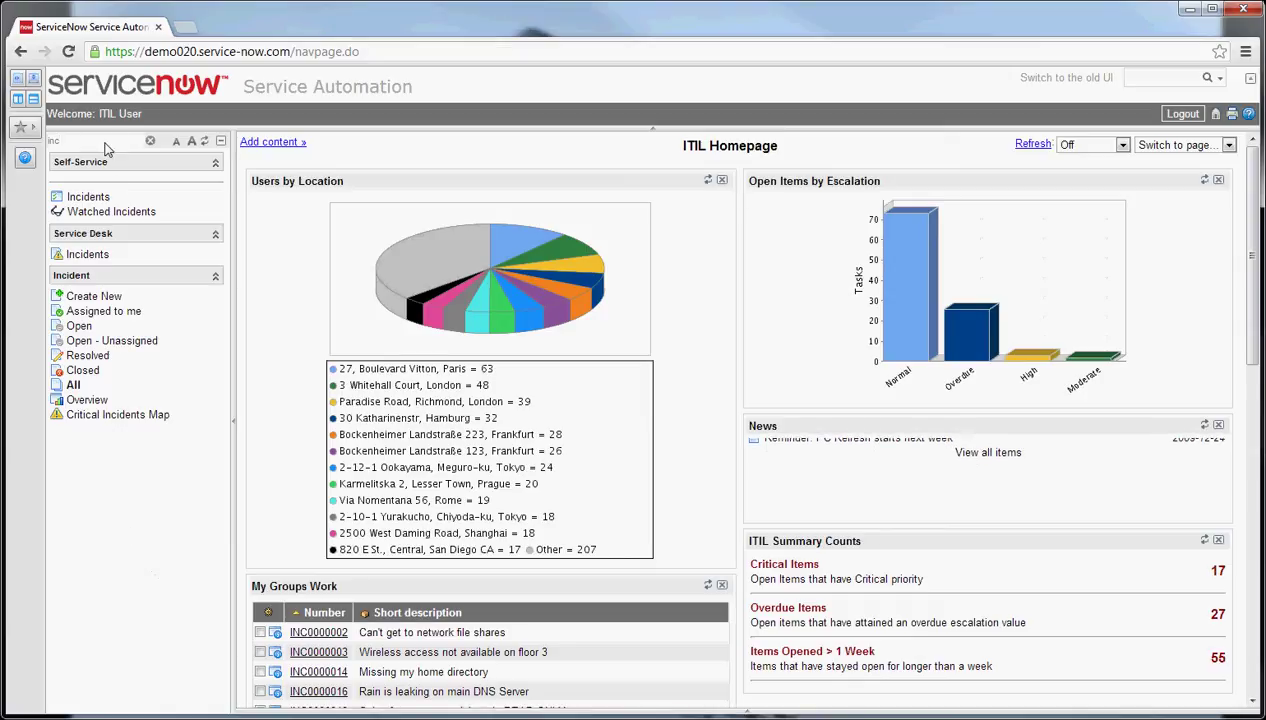
Step: Filter the navigator by 'inc' (after briefly trying 'chan' and 'pro') to list only Incident modules
key(BackSpace)
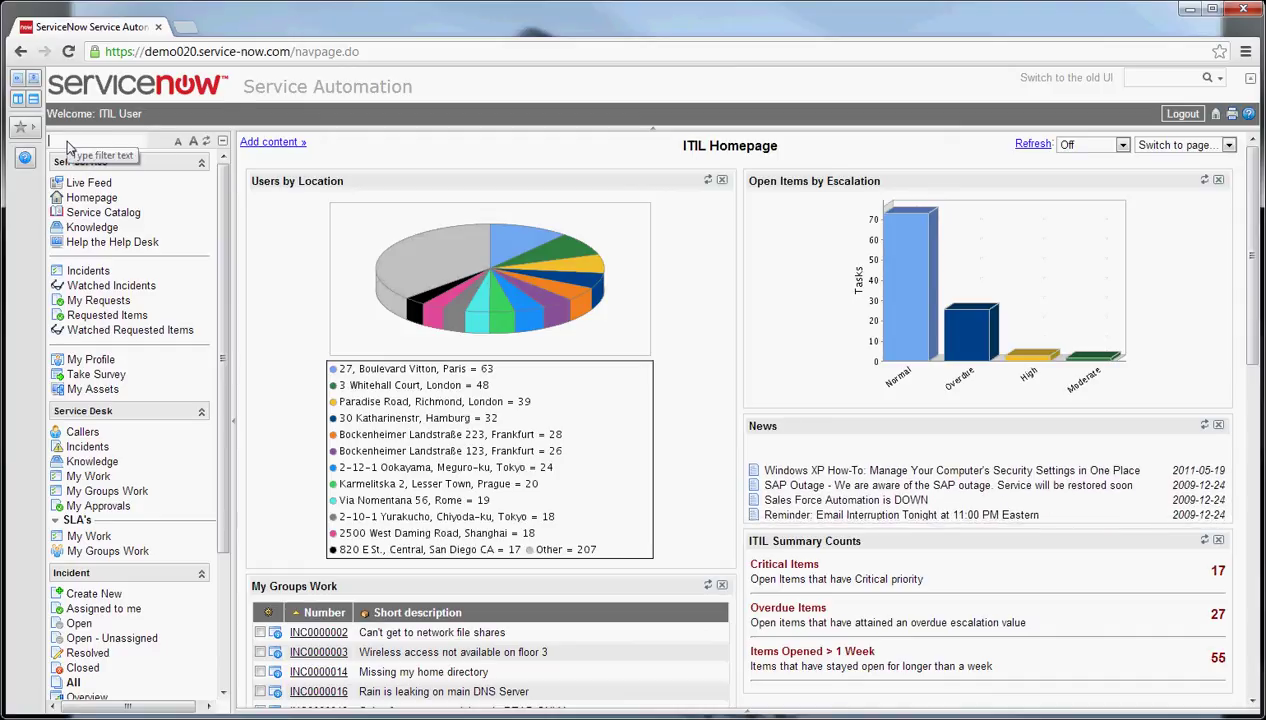
text(inc)
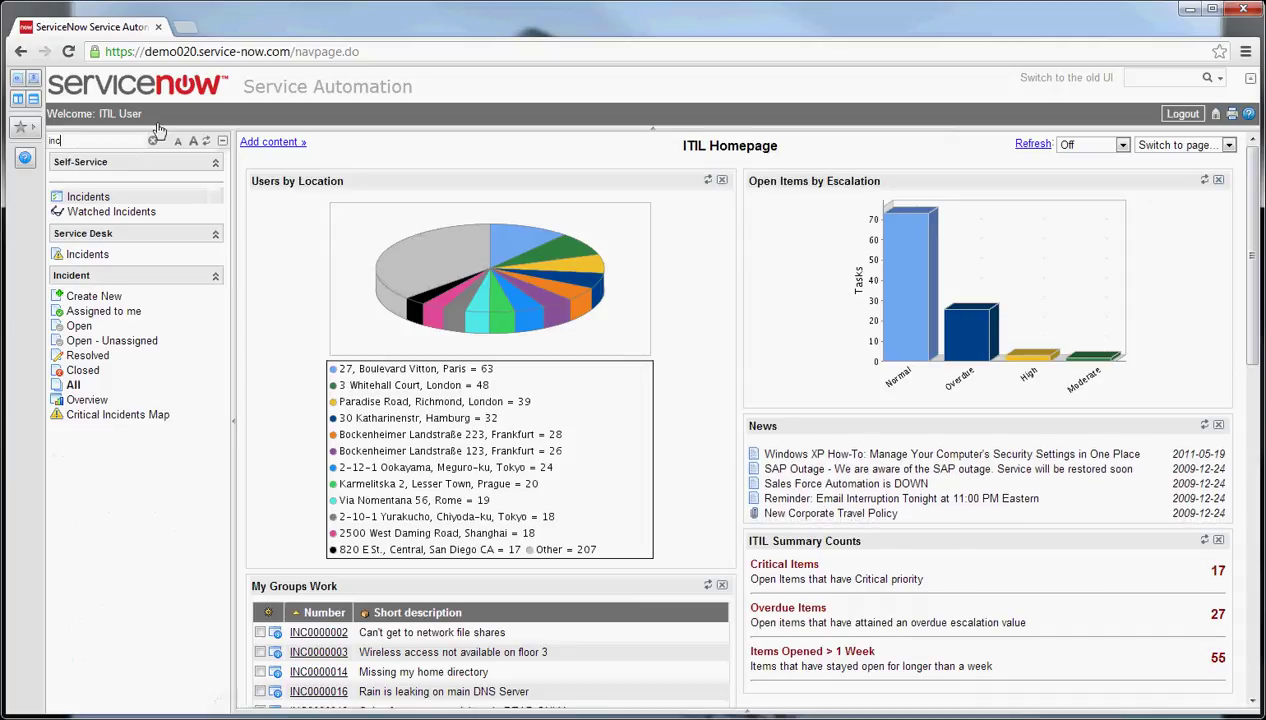
key(BackSpace)
key(BackSpace)
key(BackSpace)
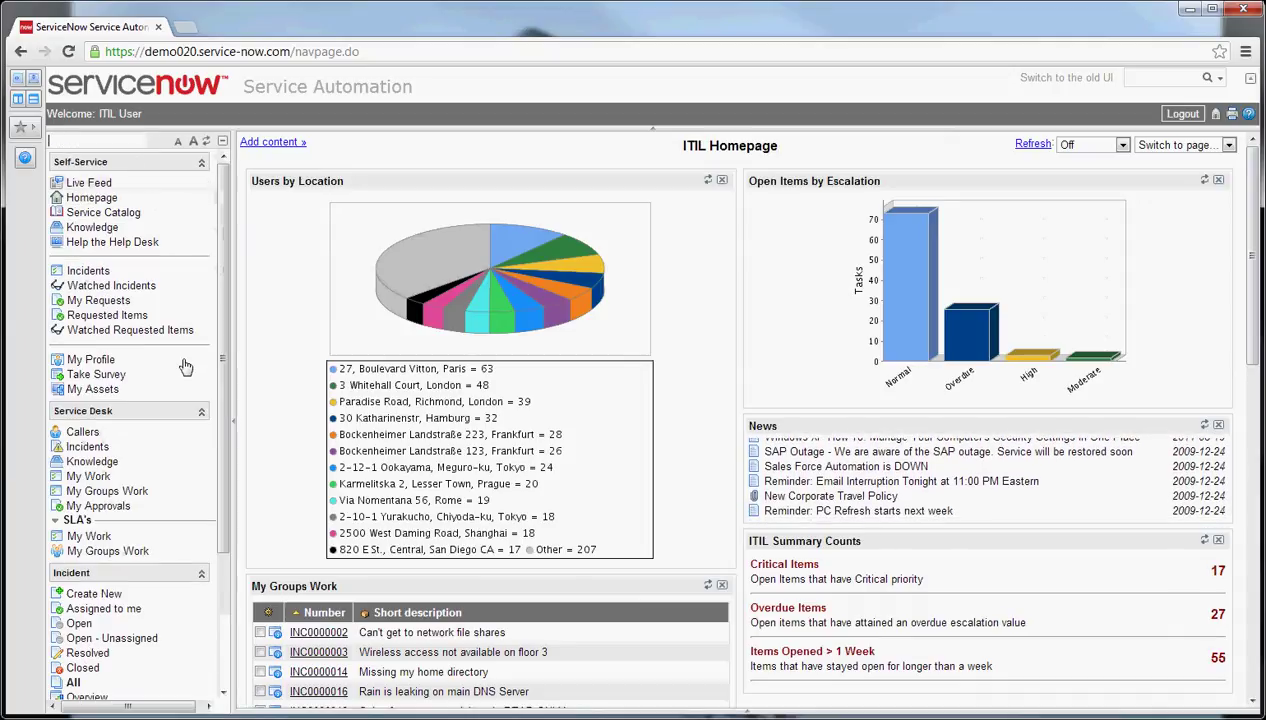
text(chan)
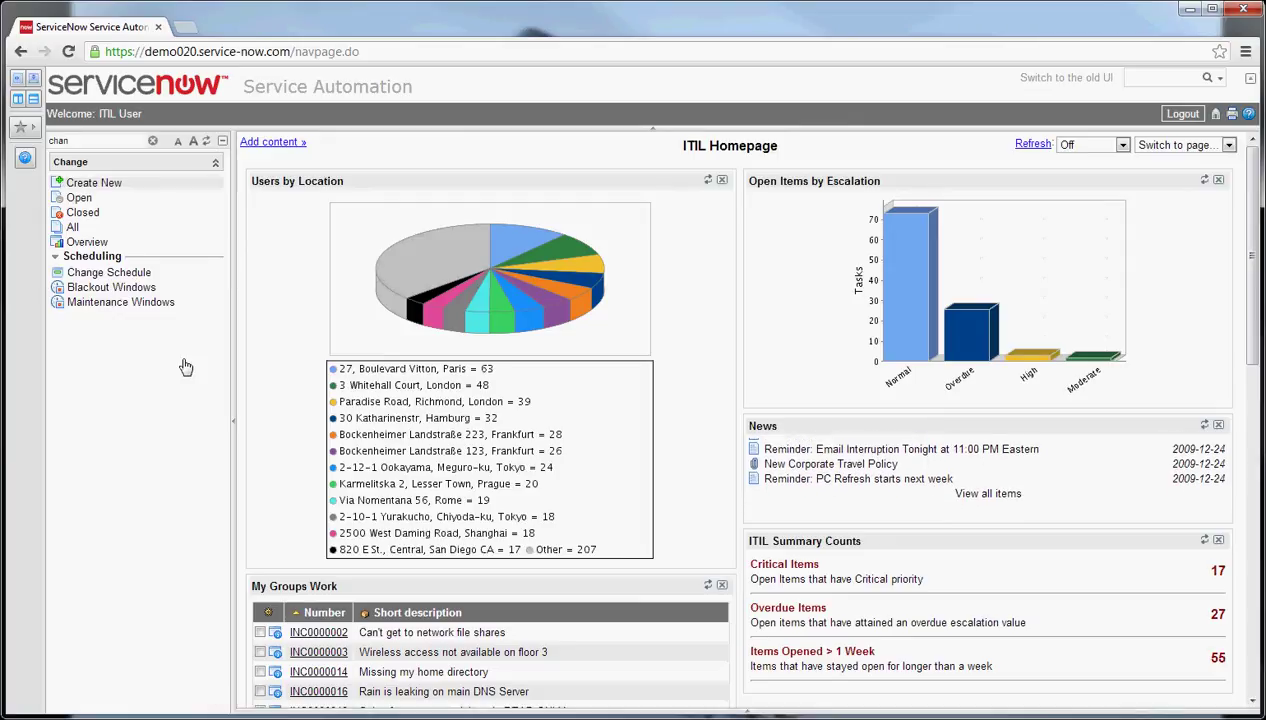
key(BackSpace)
key(BackSpace)
key(BackSpace)
key(BackSpace)
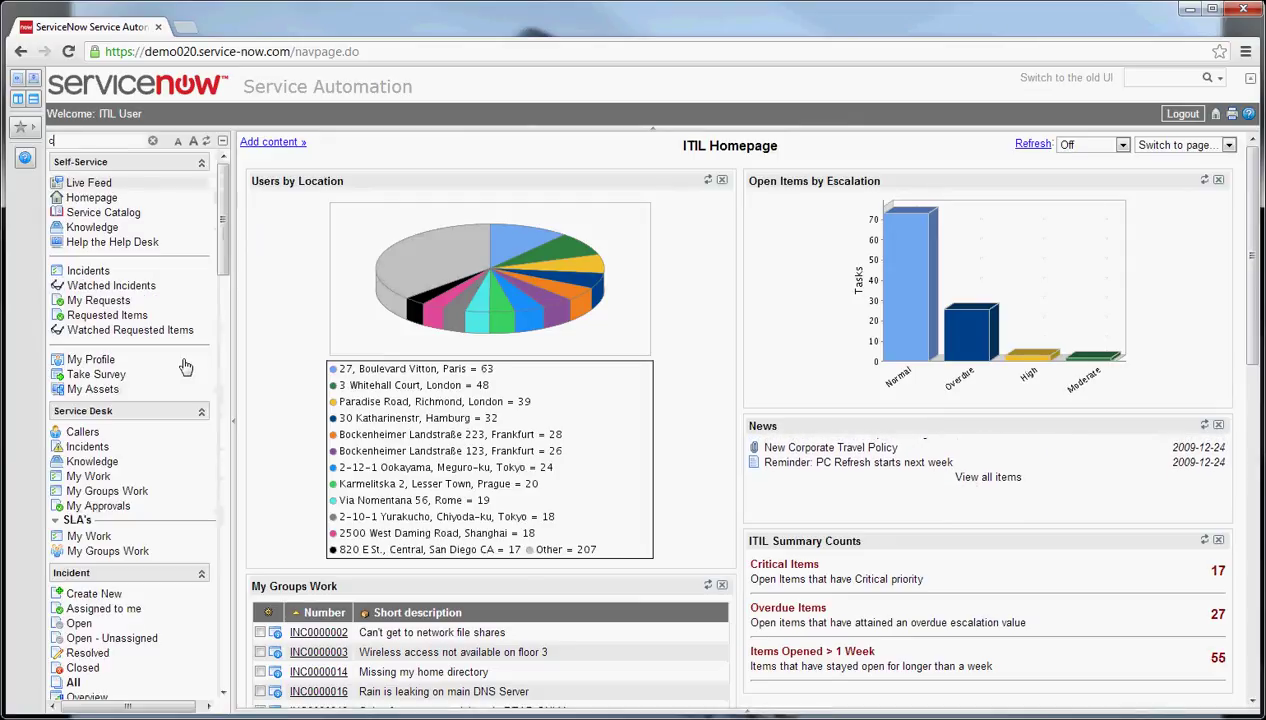
text(inc)
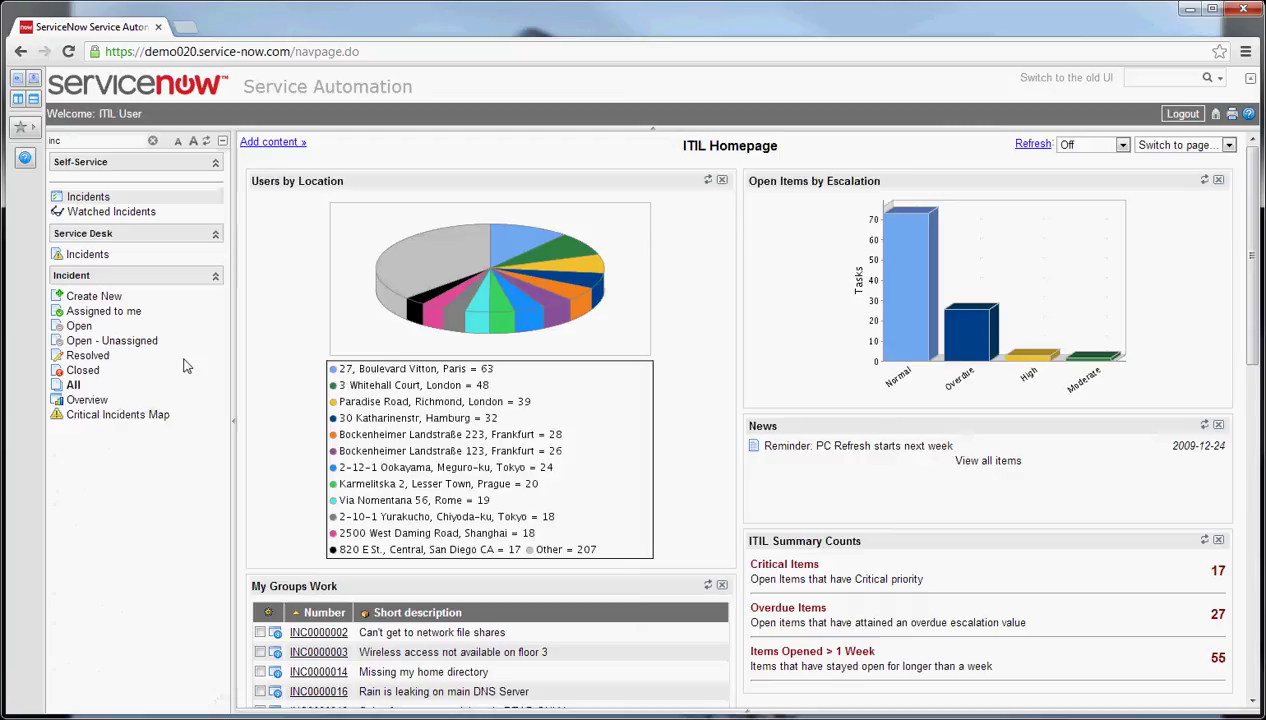
key(BackSpace)
key(BackSpace)
key(BackSpace)
text(pro)
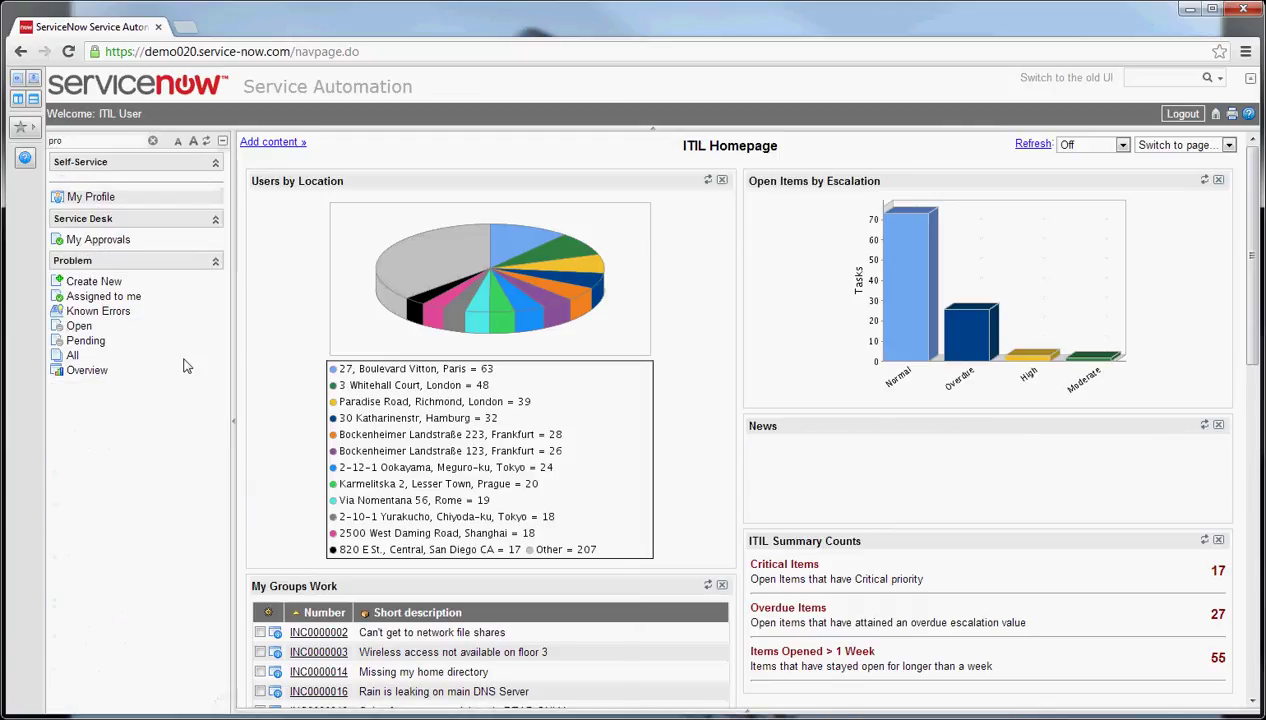
key(BackSpace)
key(BackSpace)
key(BackSpace)
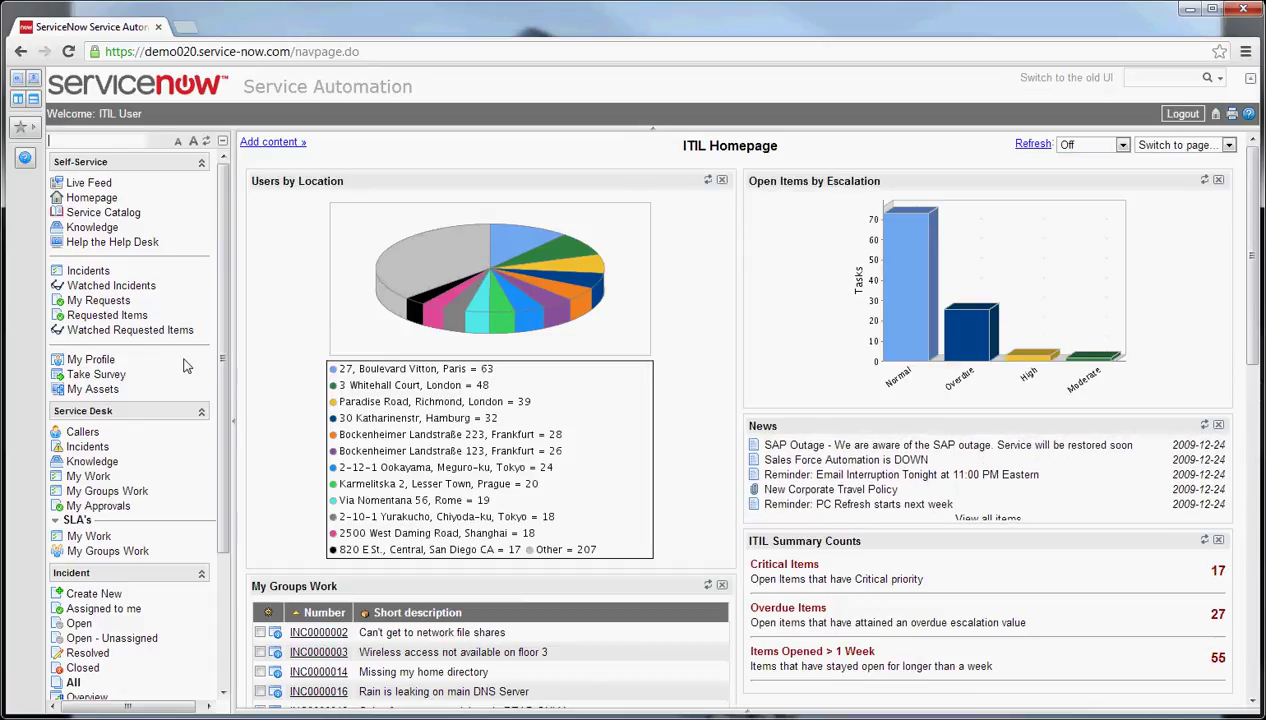
text(in)
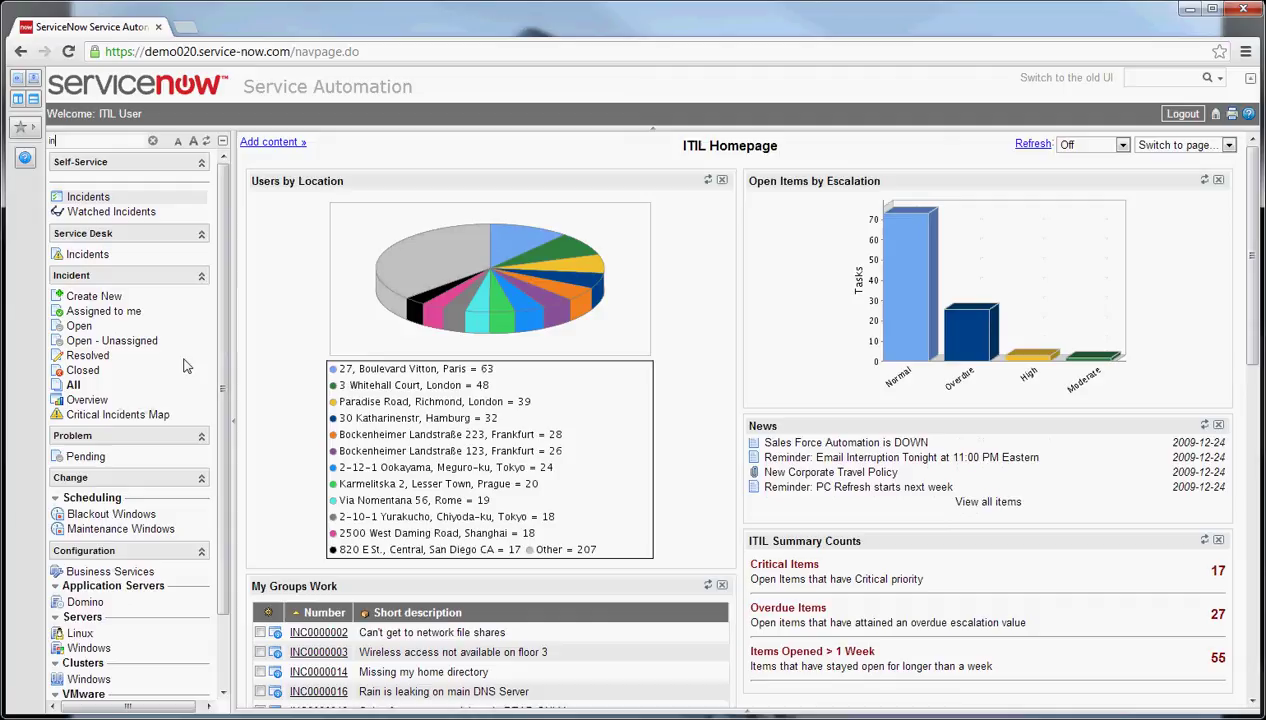
text(c)
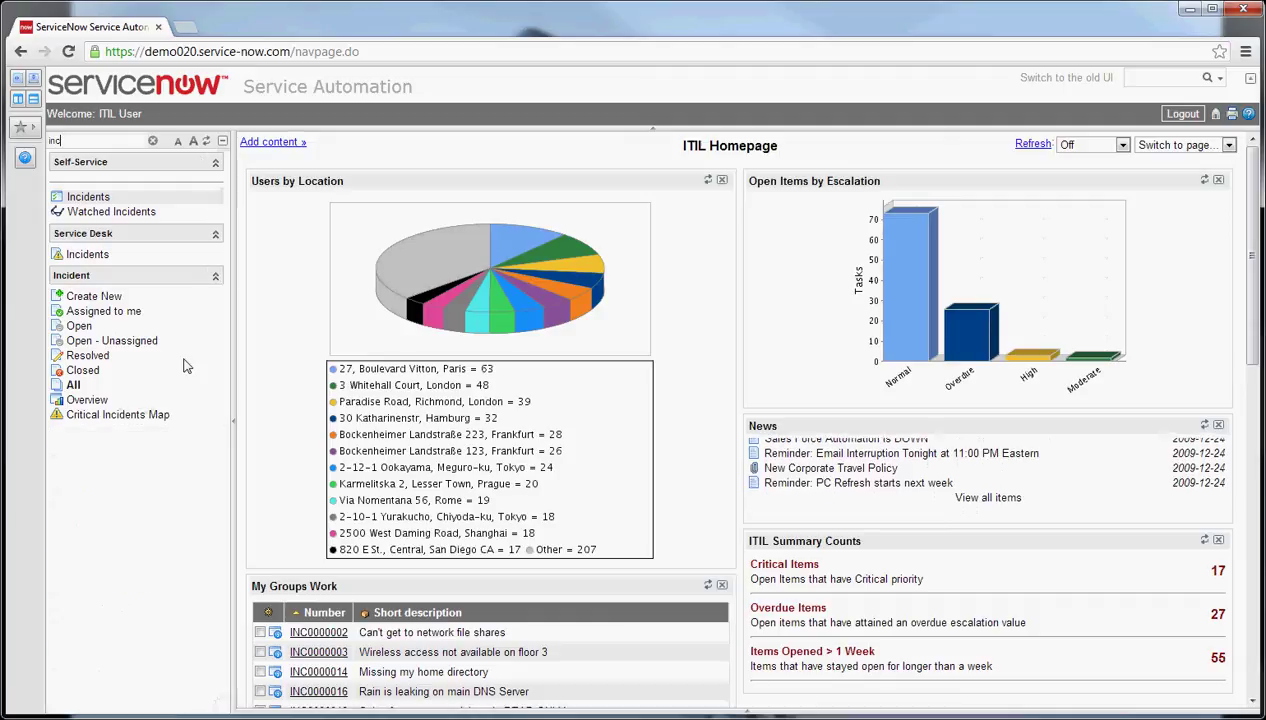
Step: List all incidents, filter out the Software category and show only Network, leaving 5 records
click(76, 385)
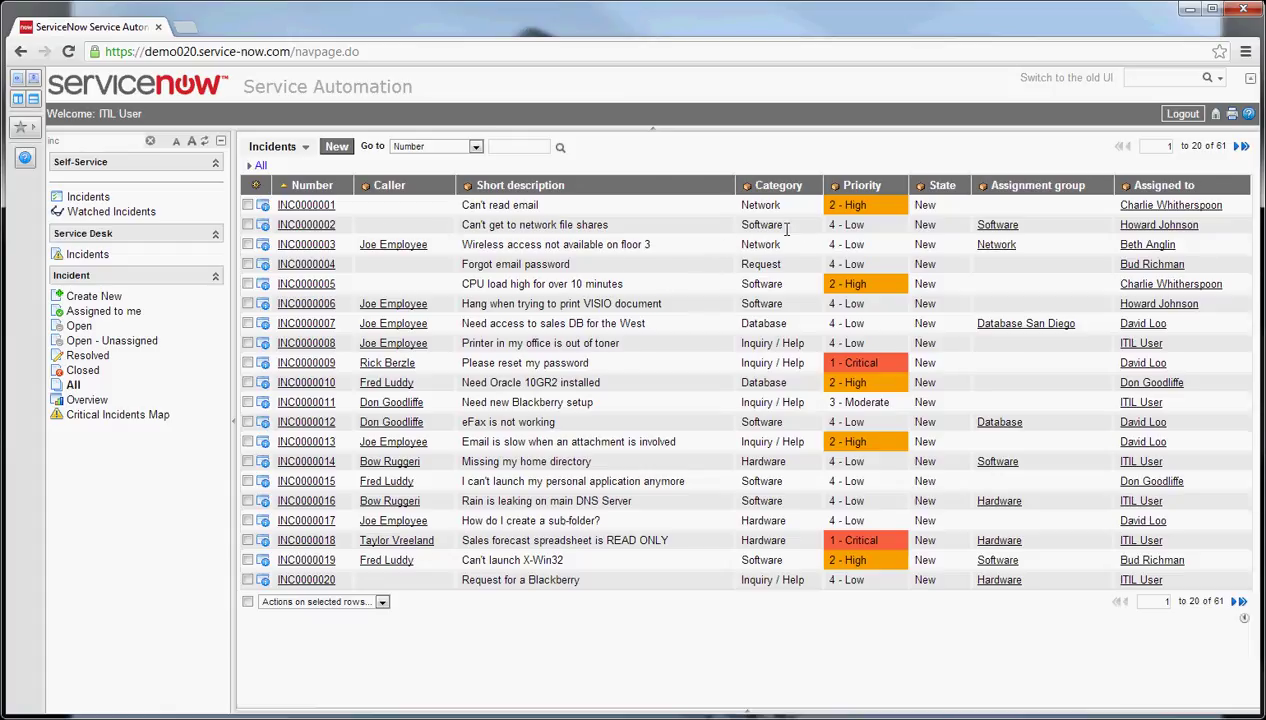
right_click(797, 232)
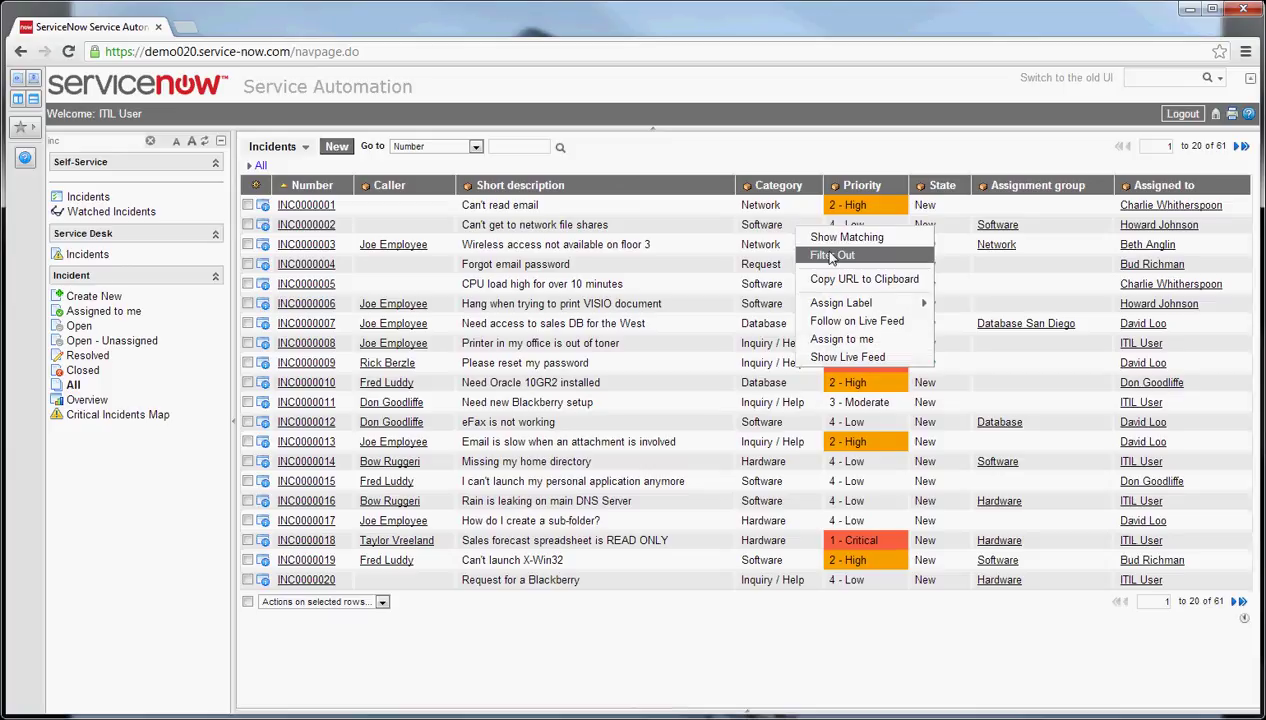
click(829, 256)
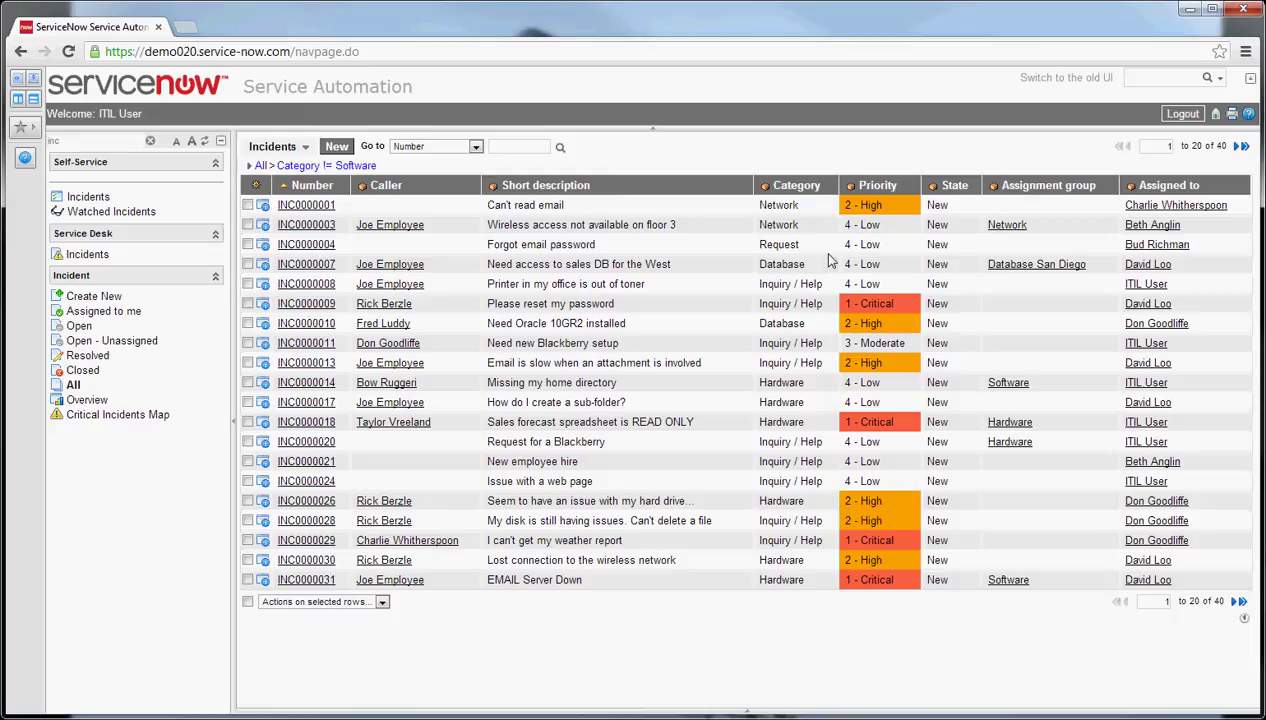
right_click(821, 234)
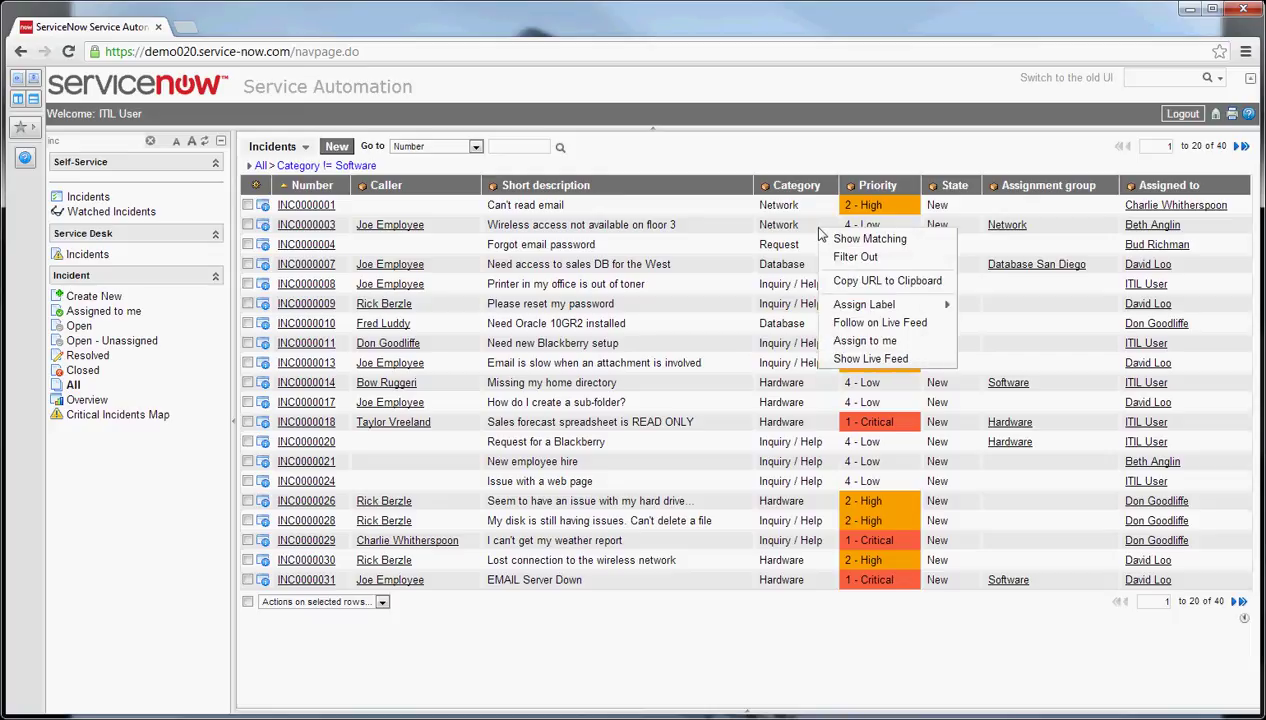
click(830, 239)
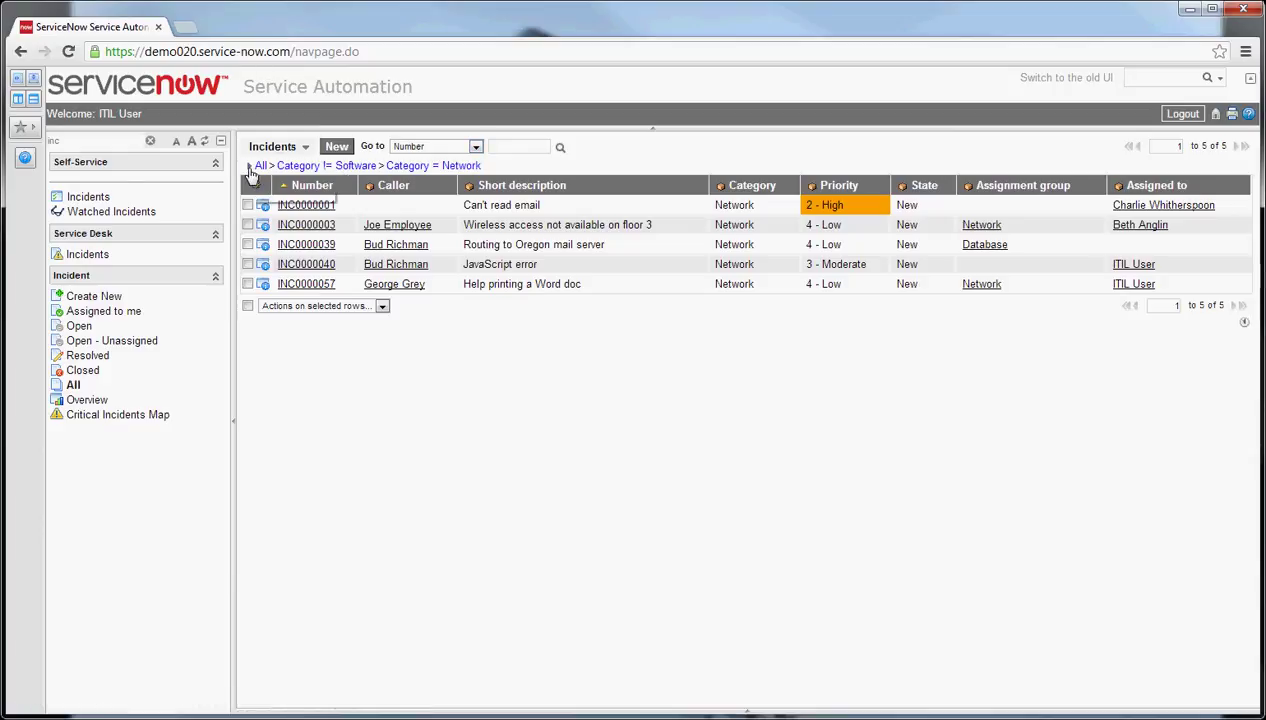
Step: Remove the Category is Network and Category is None conditions from the incident filter
click(249, 167)
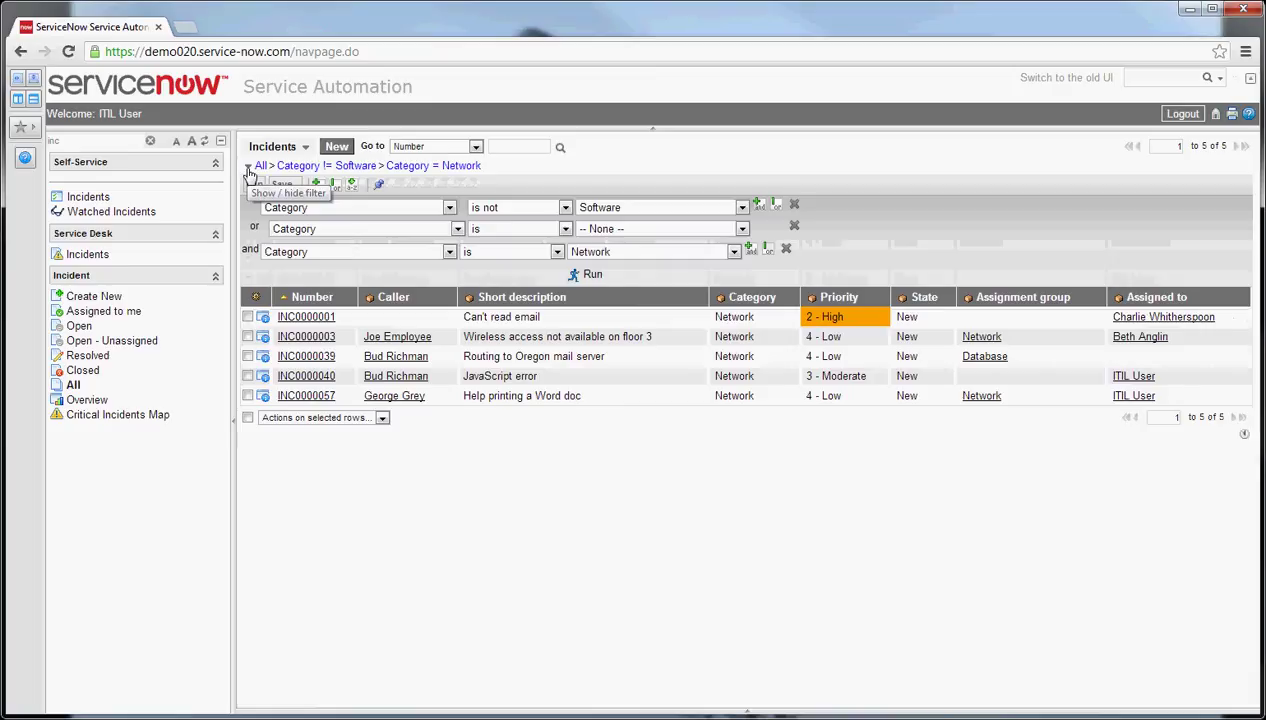
click(786, 249)
click(793, 226)
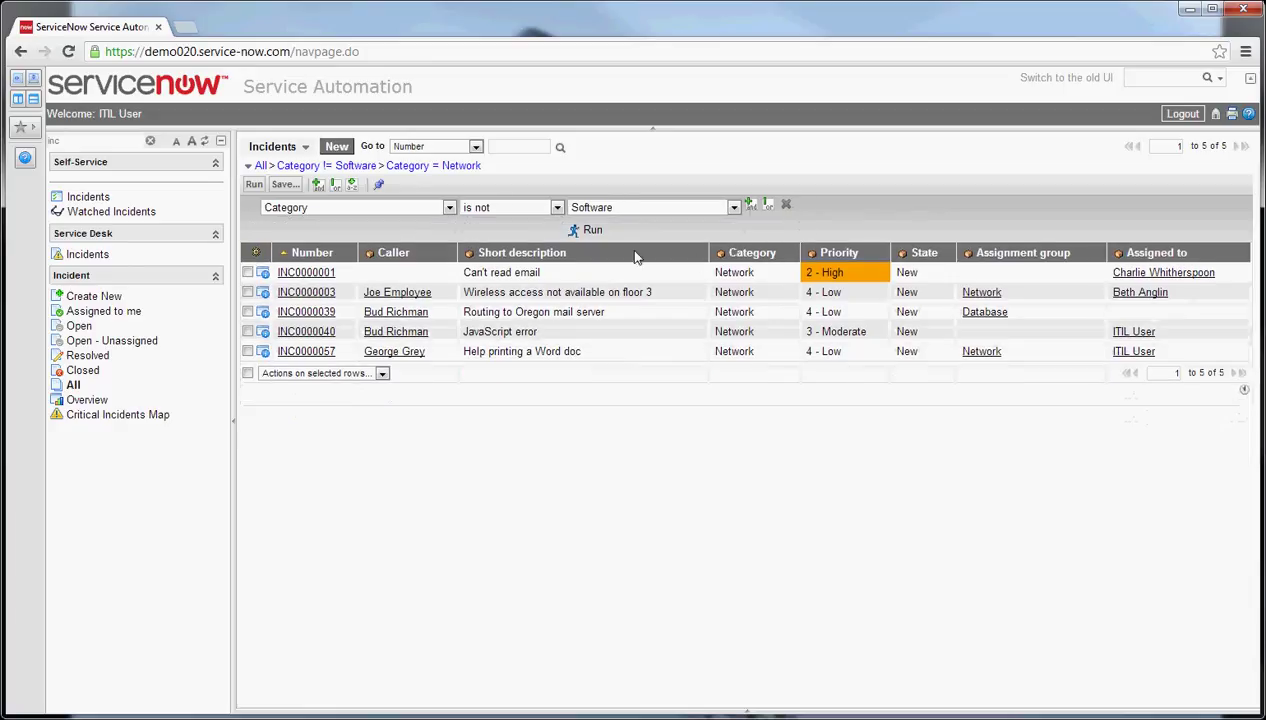
Step: Add an AND condition with Caller set to the caller found by typing 'joe'
click(750, 206)
click(448, 230)
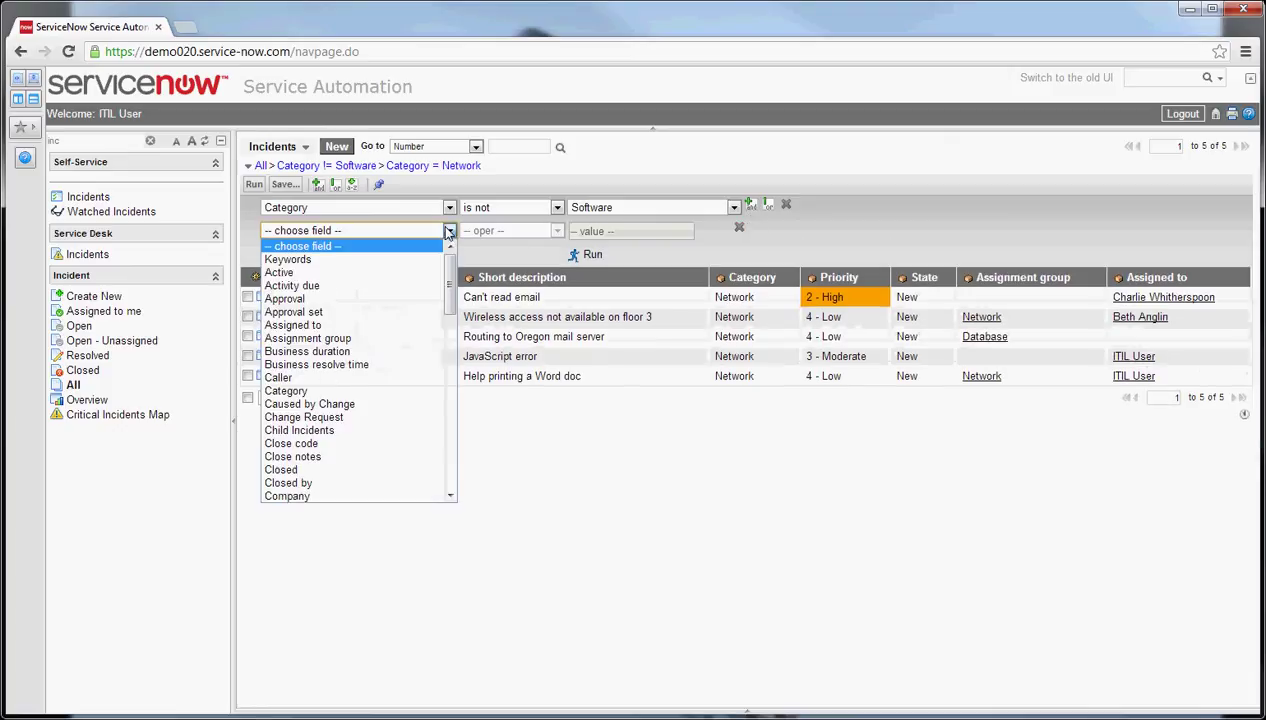
key(c)
key(Return)
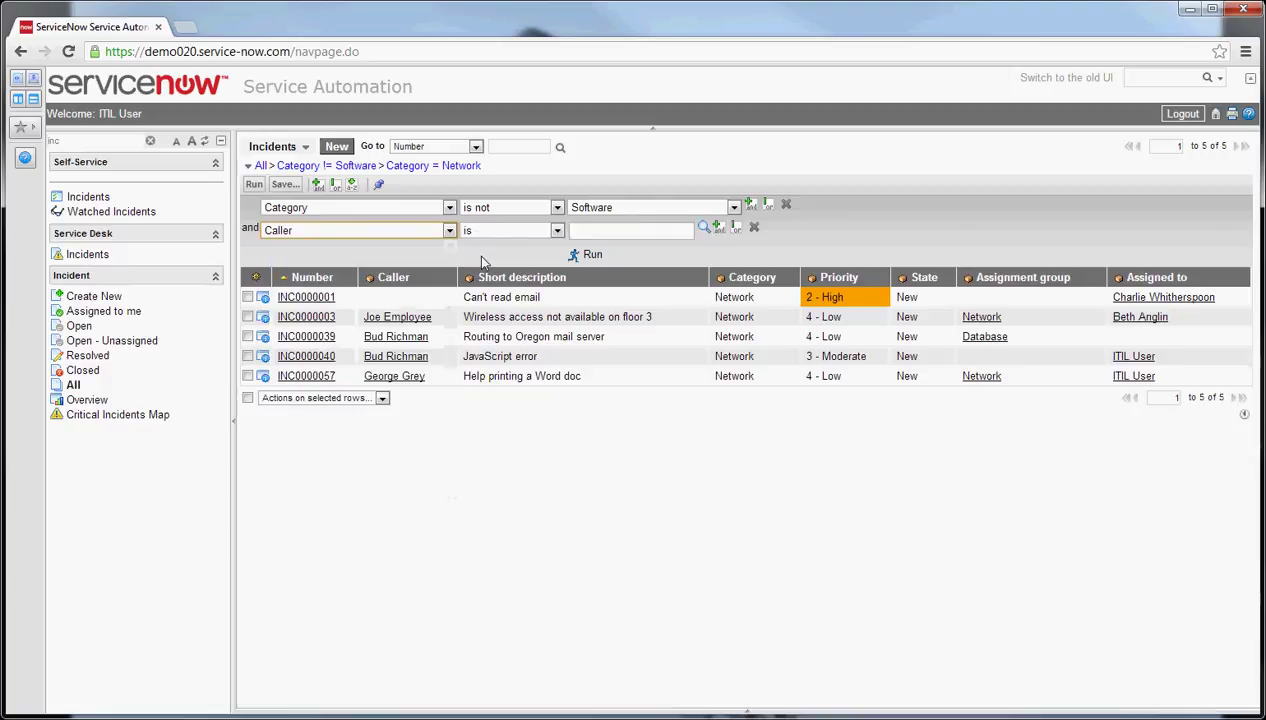
click(582, 231)
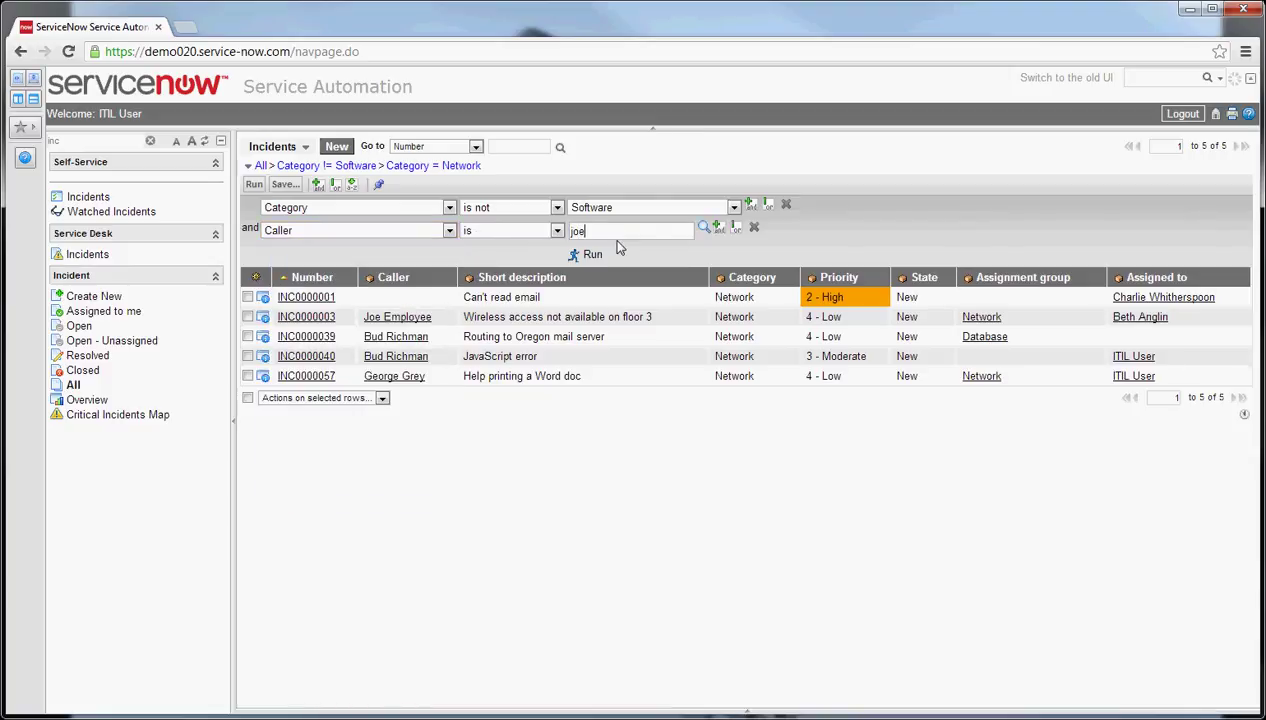
text(joe)
click(618, 247)
Step: Run the caller filter for 12 incidents and save it under the caller's name, Visible to Me
click(592, 256)
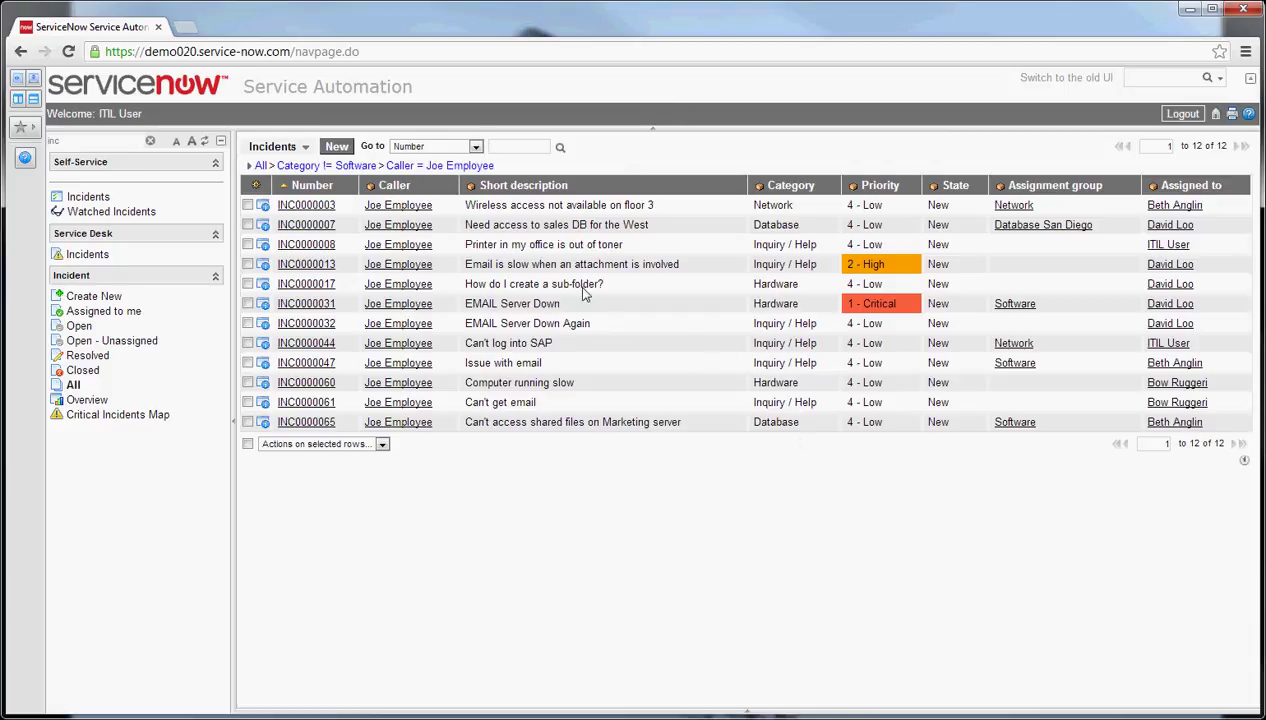
click(250, 166)
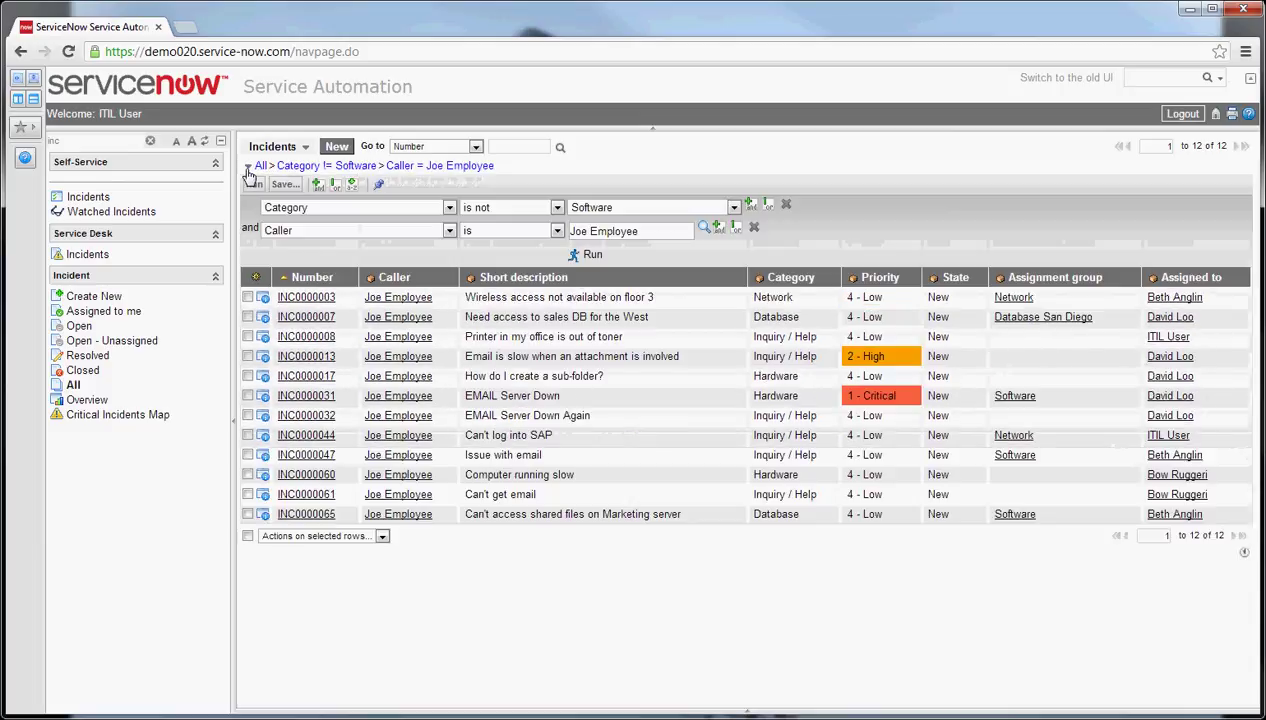
click(284, 184)
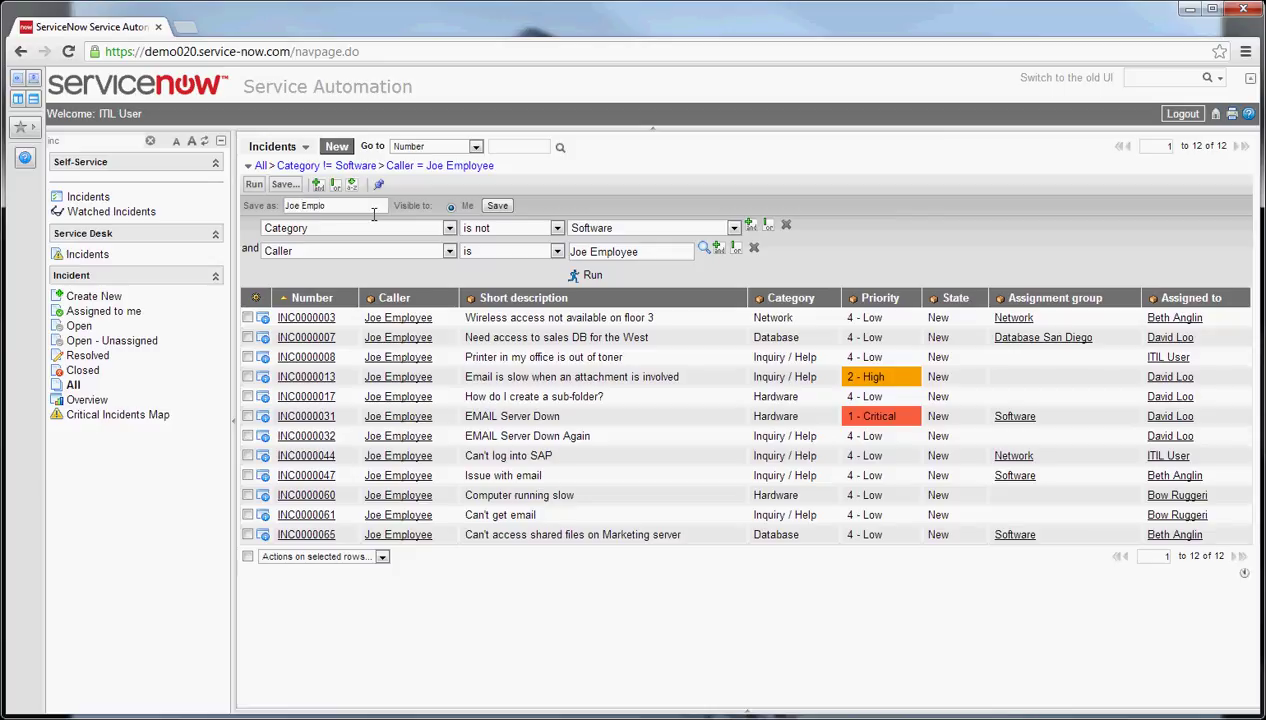
click(497, 205)
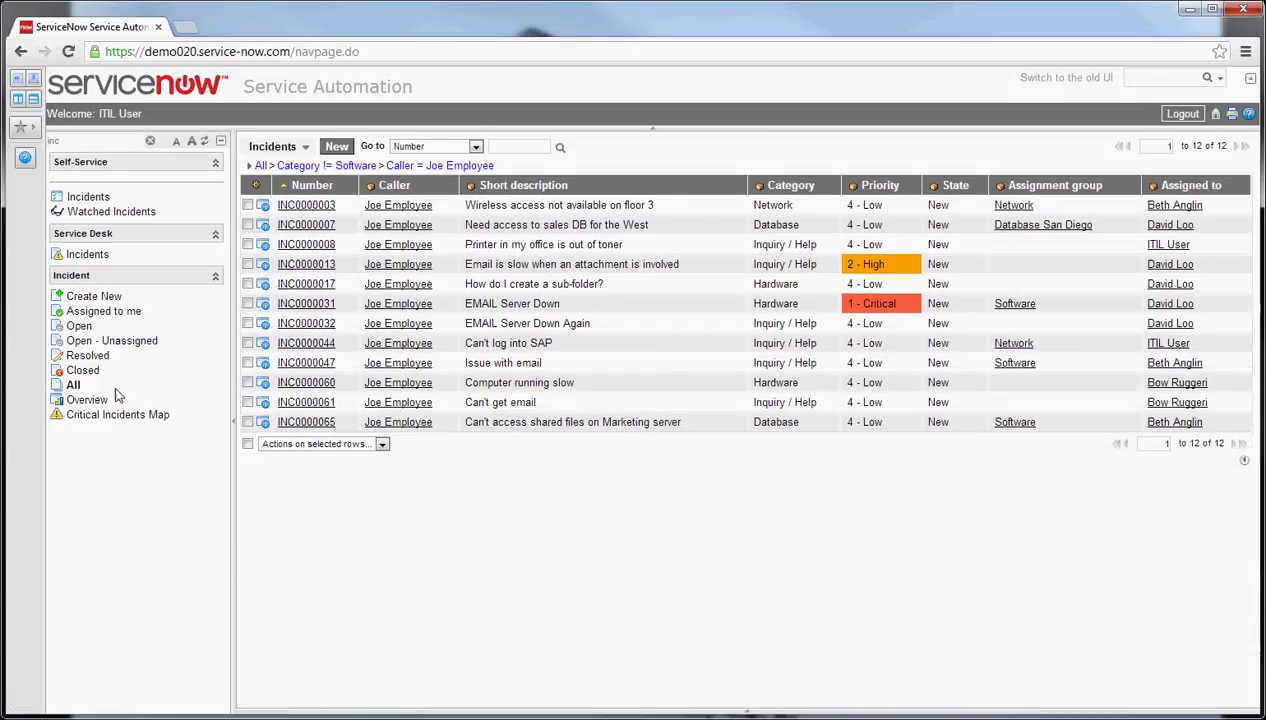
click(73, 386)
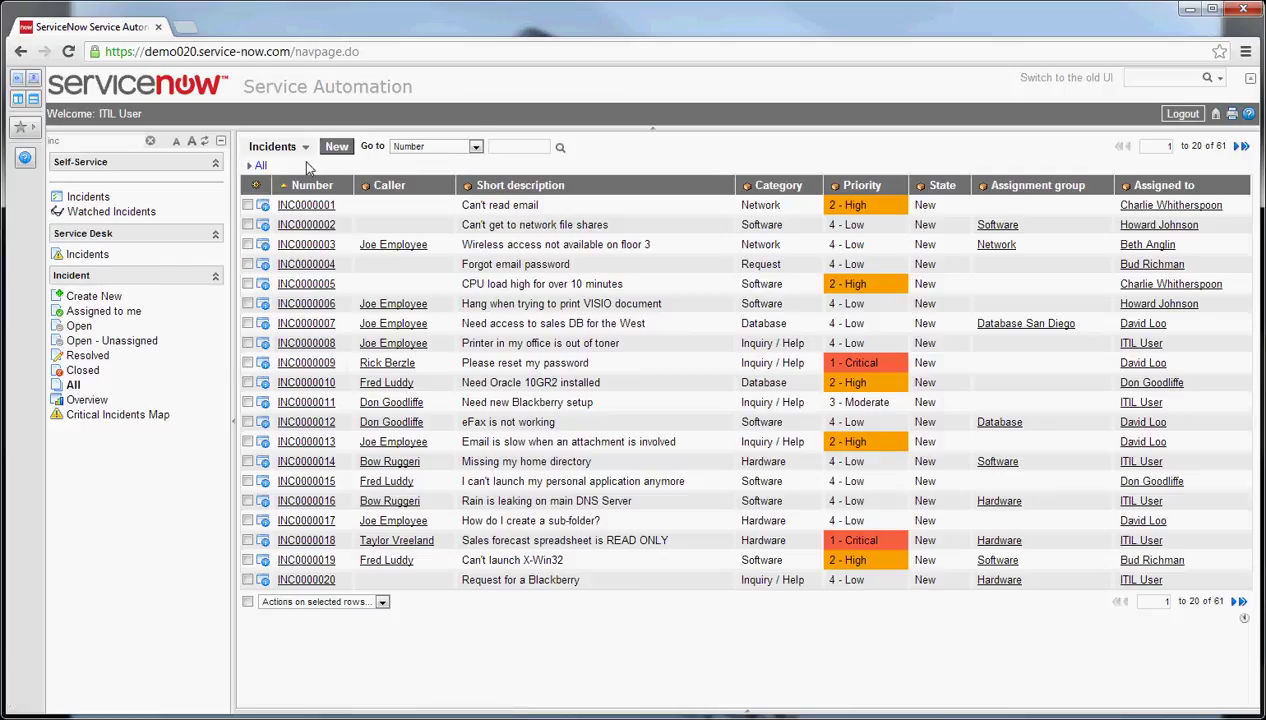
click(307, 147)
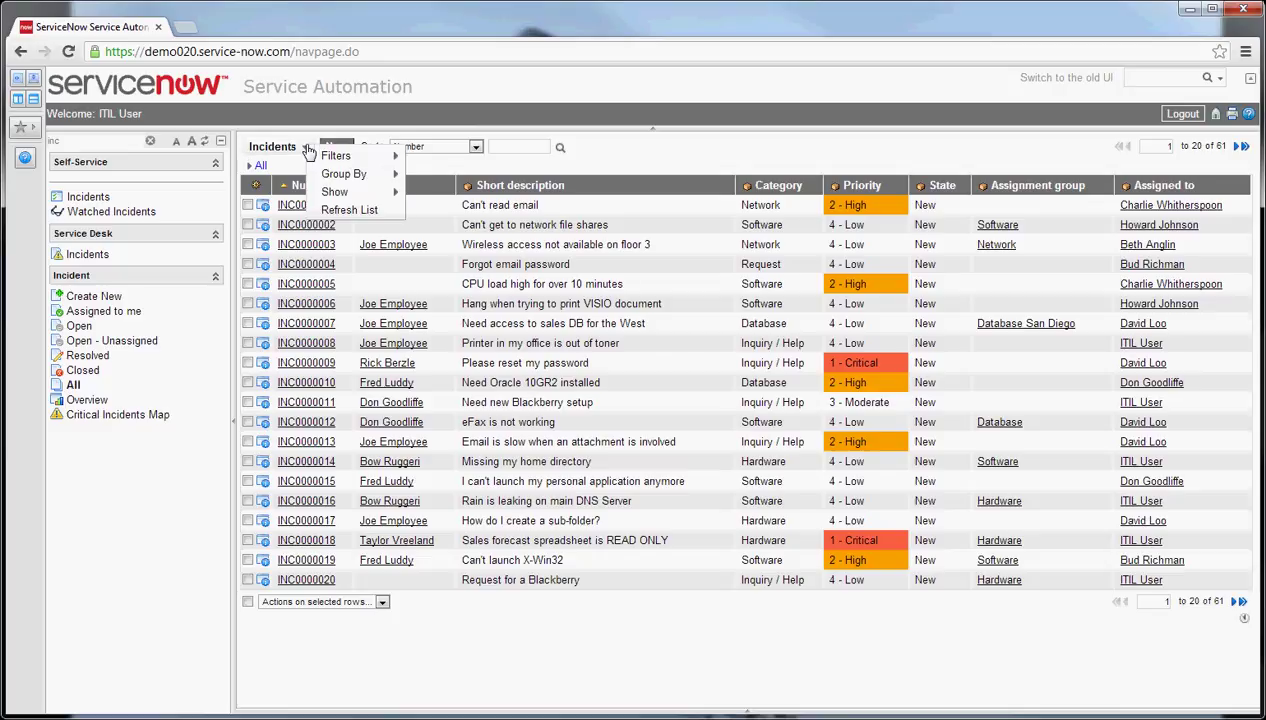
mouse_move(316, 156)
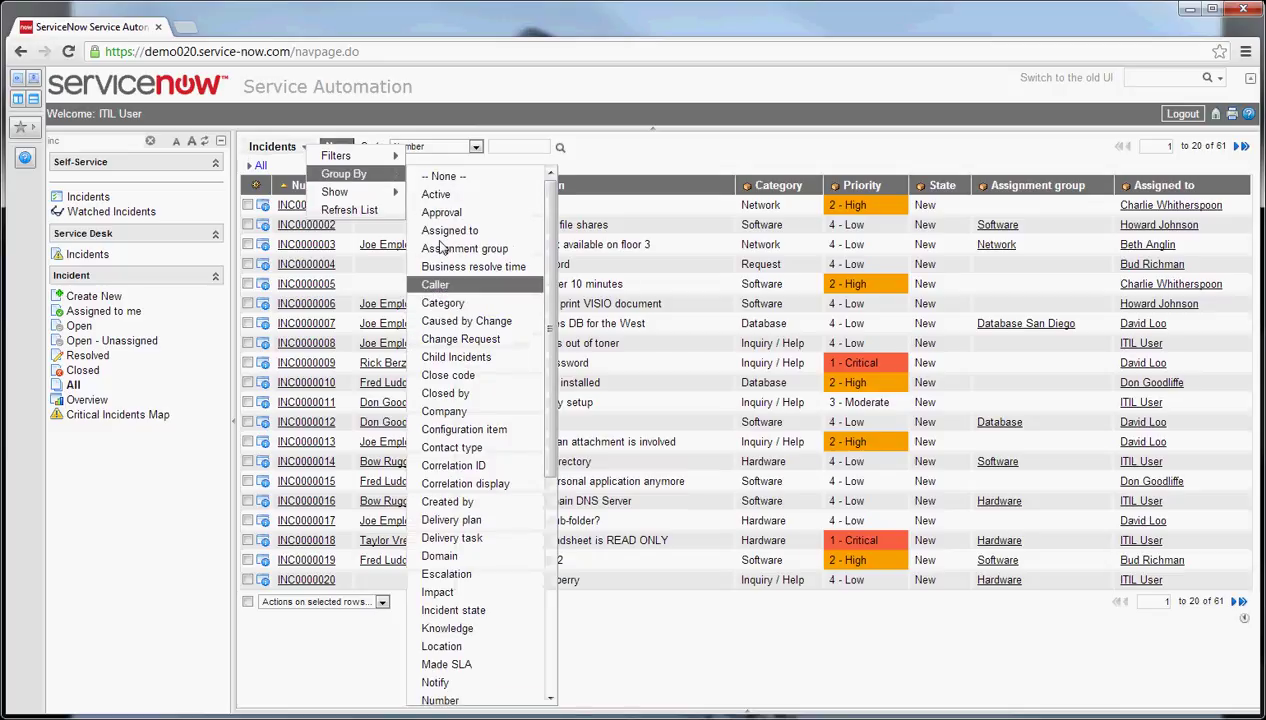
mouse_move(337, 156)
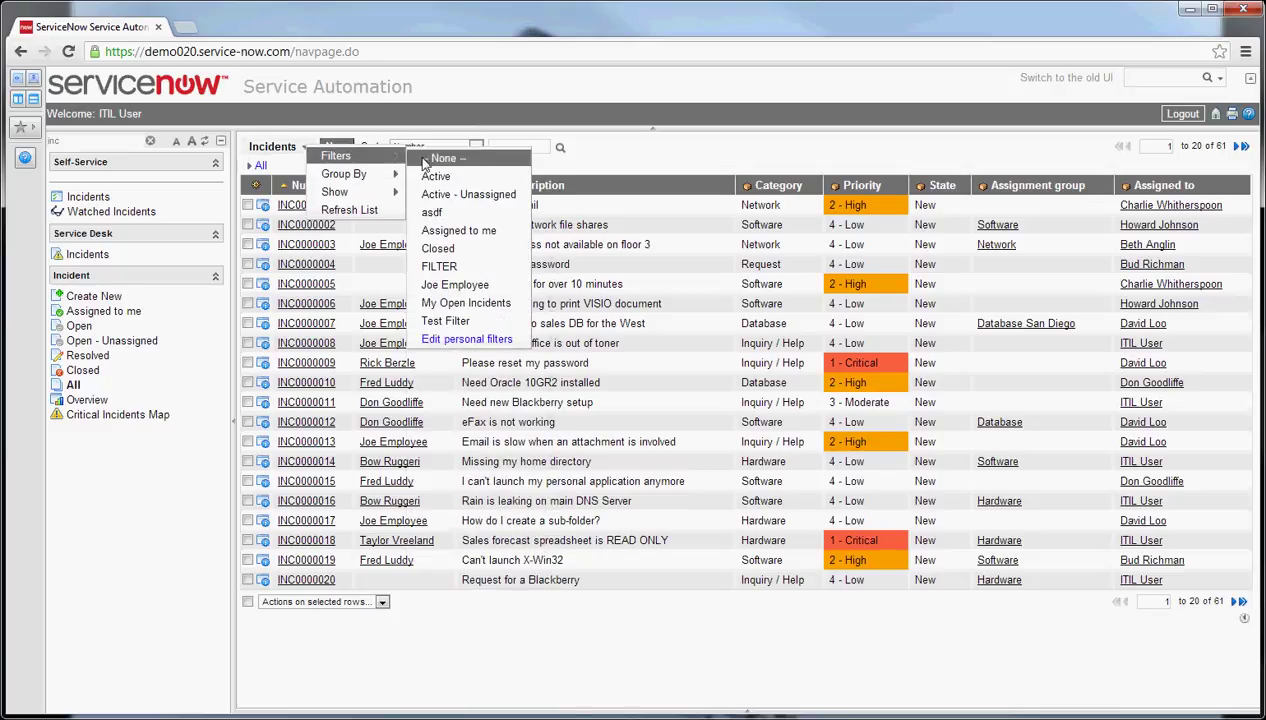
click(454, 287)
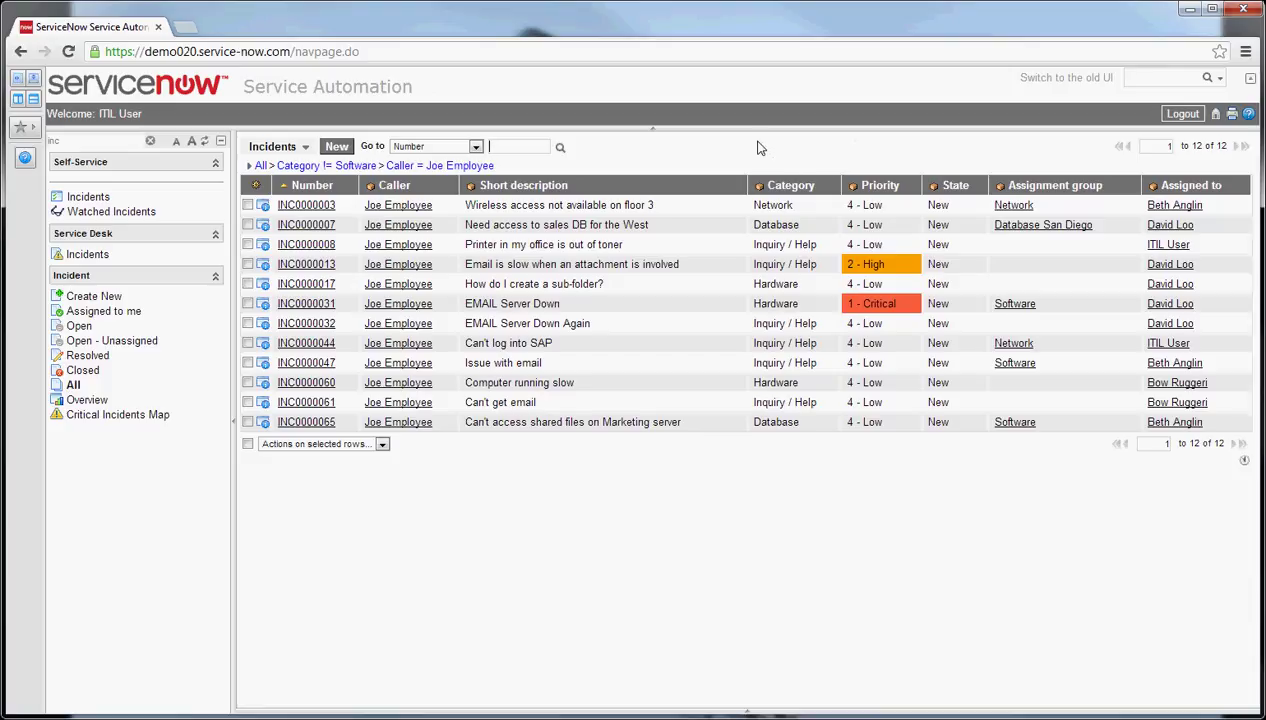
Step: Export the filtered incident list to PDF in Portrait orientation
right_click(689, 195)
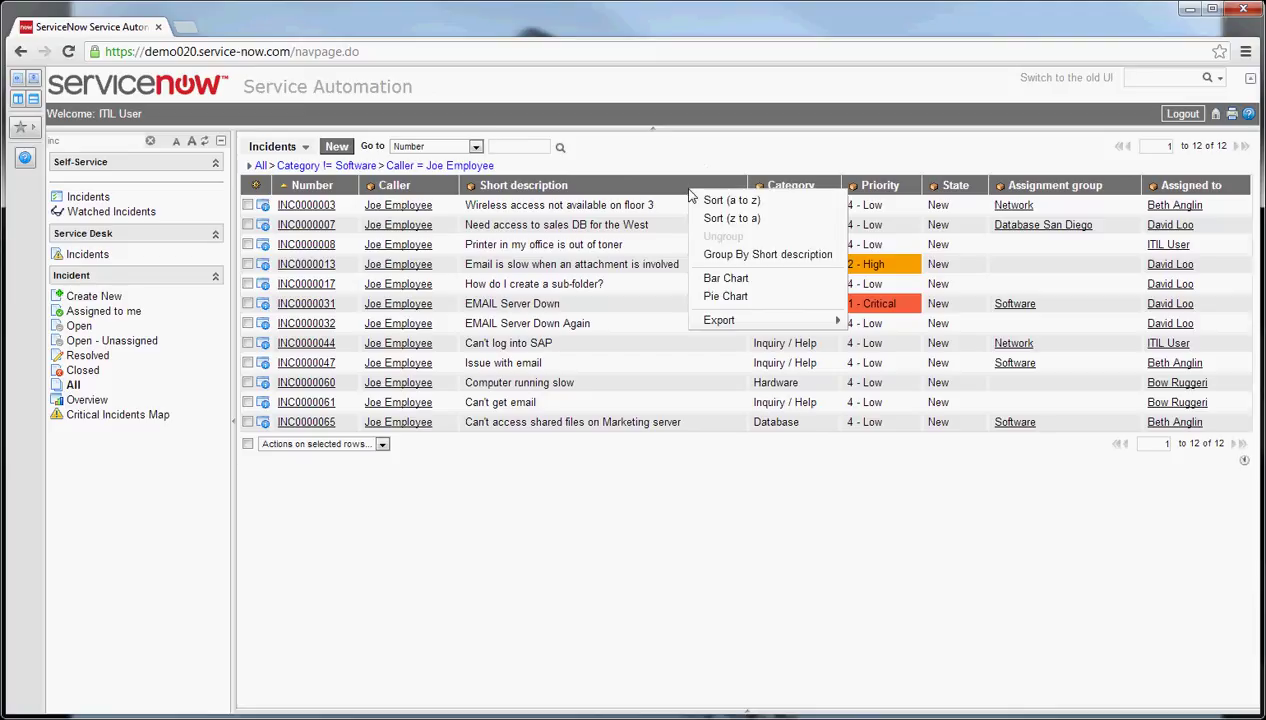
mouse_move(770, 321)
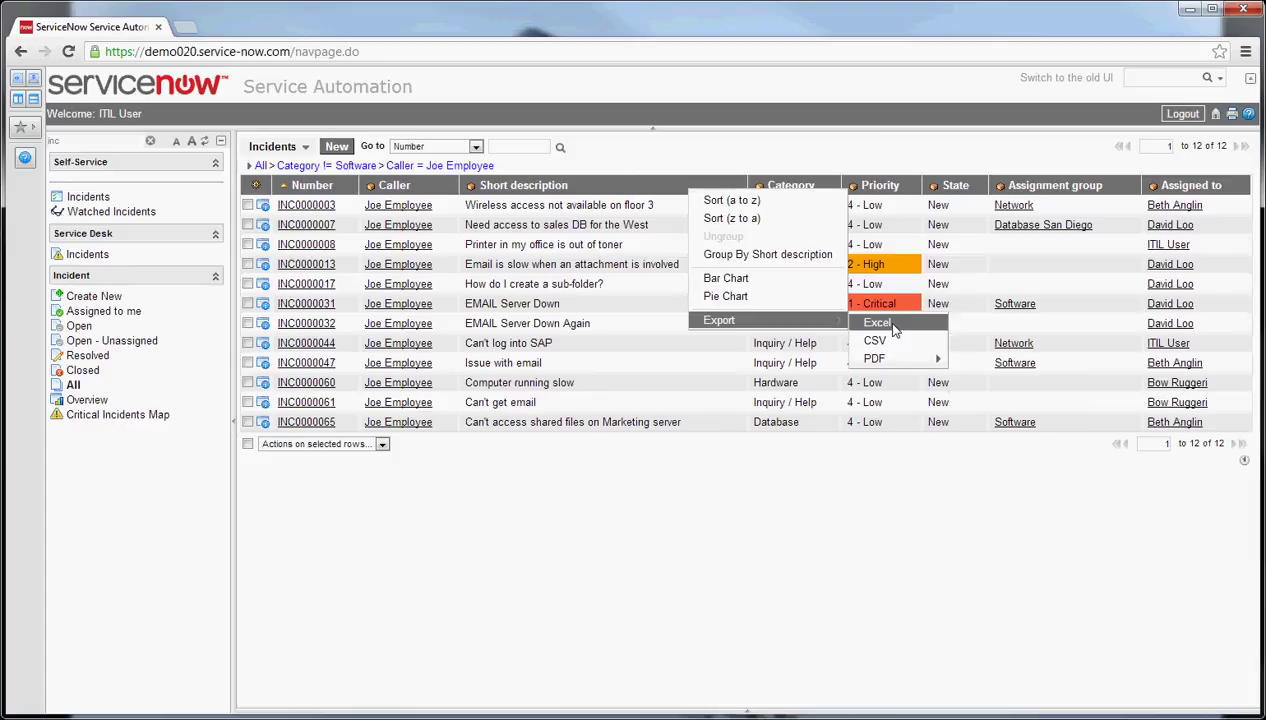
mouse_move(884, 358)
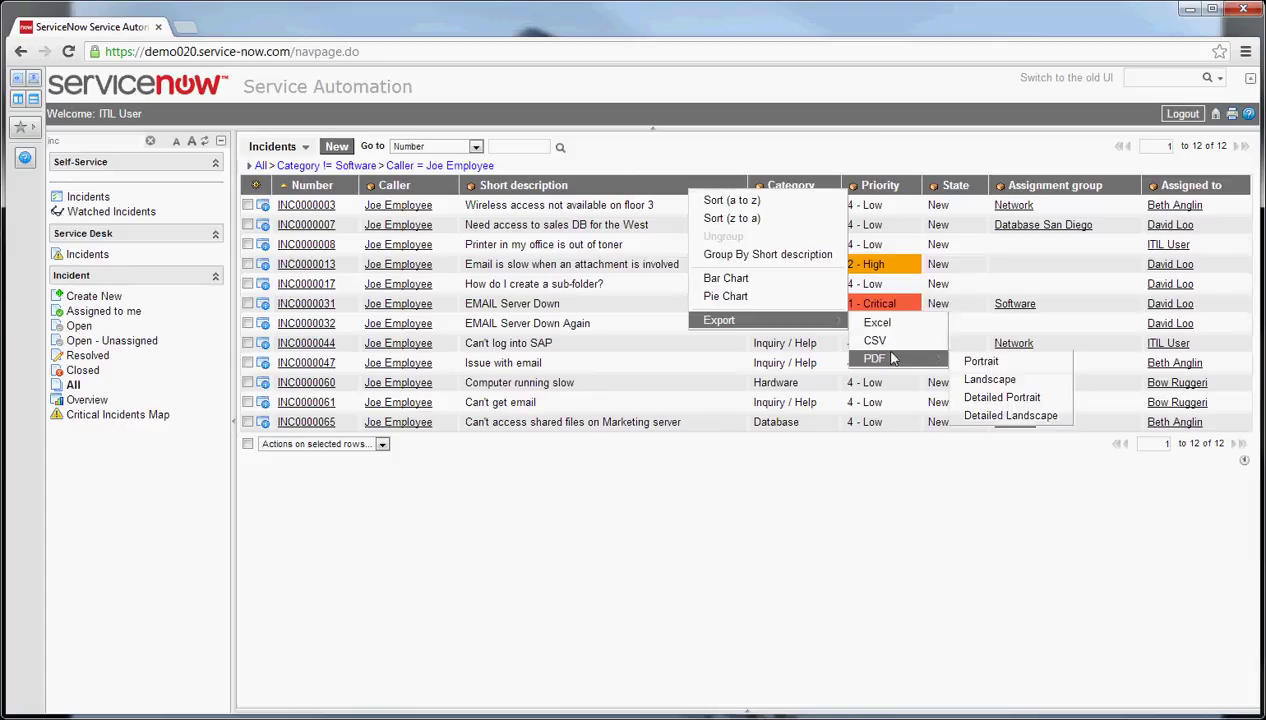
click(981, 361)
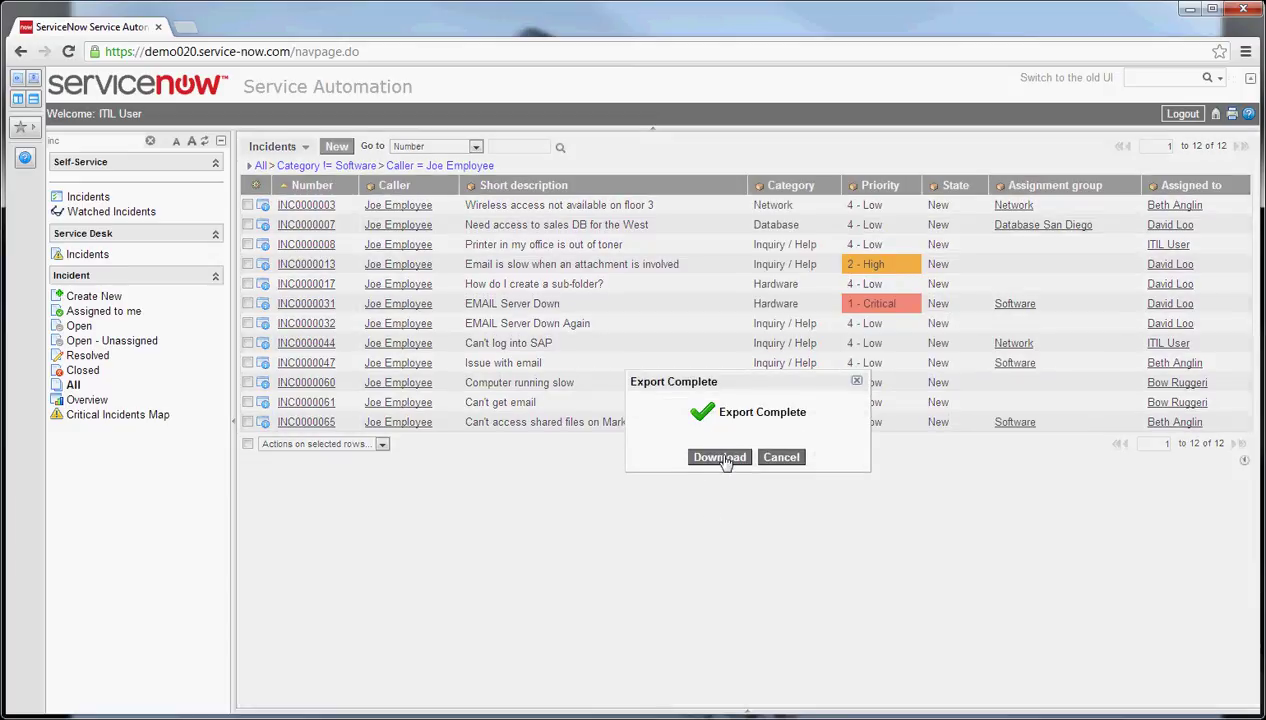
Step: Download and keep incident.pdf, then open the report
click(720, 455)
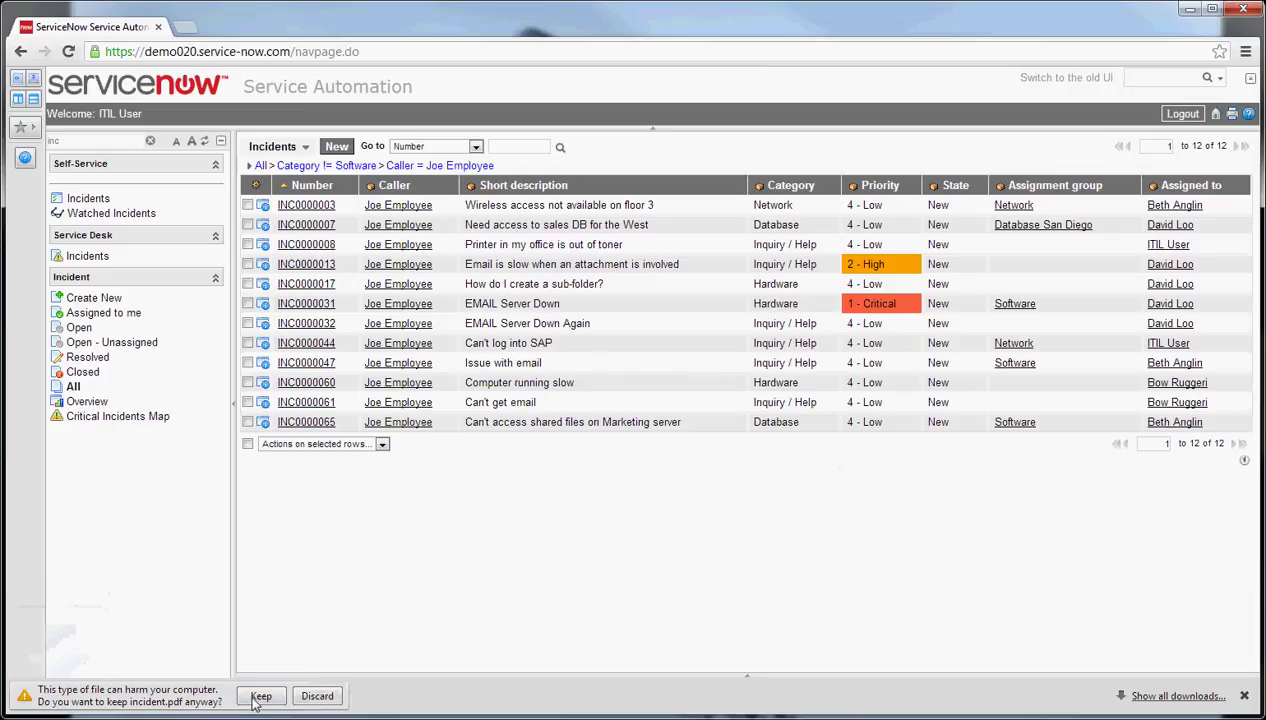
click(263, 696)
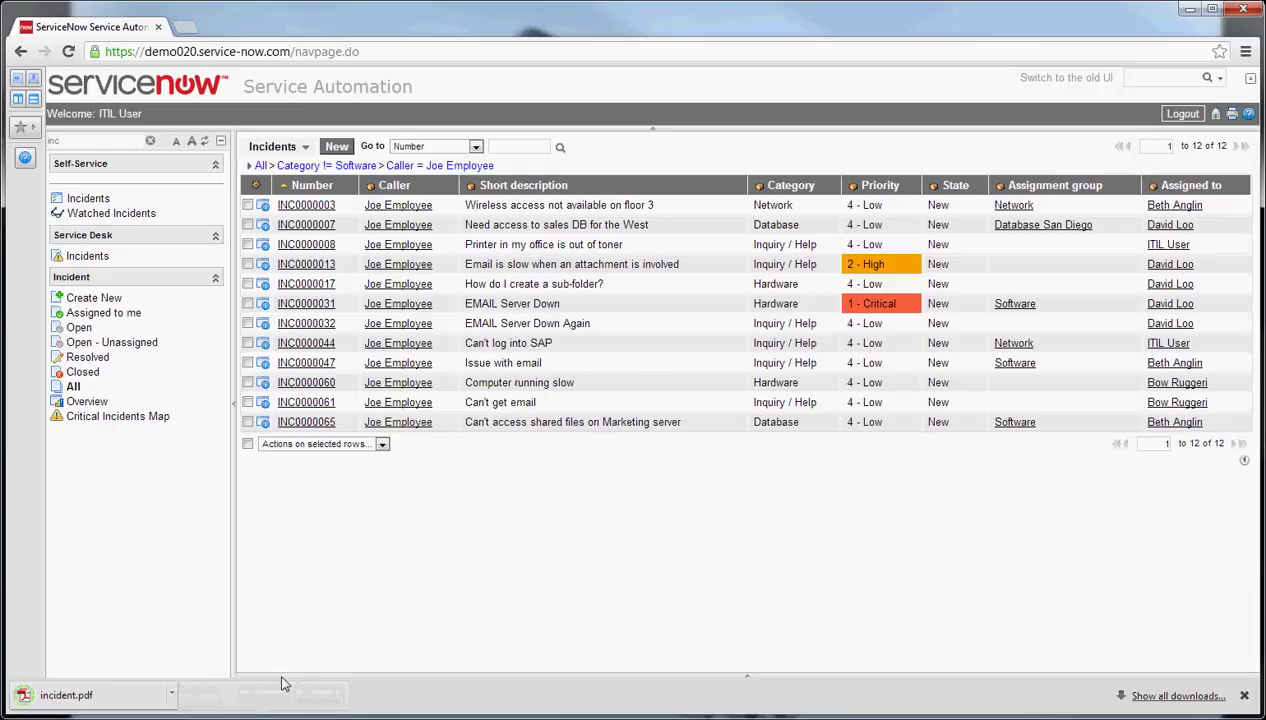
click(141, 680)
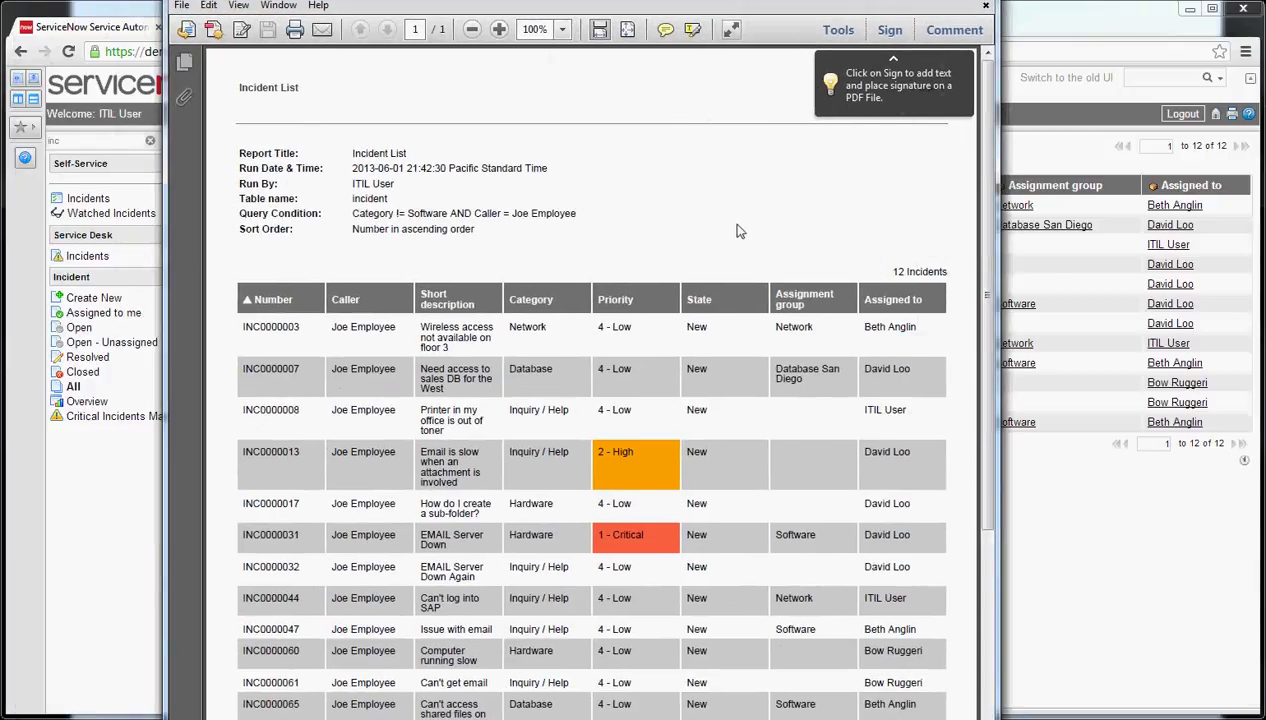
Step: Close the incident.pdf viewer with Alt+F4 to return to the filtered list
key(alt+F4)
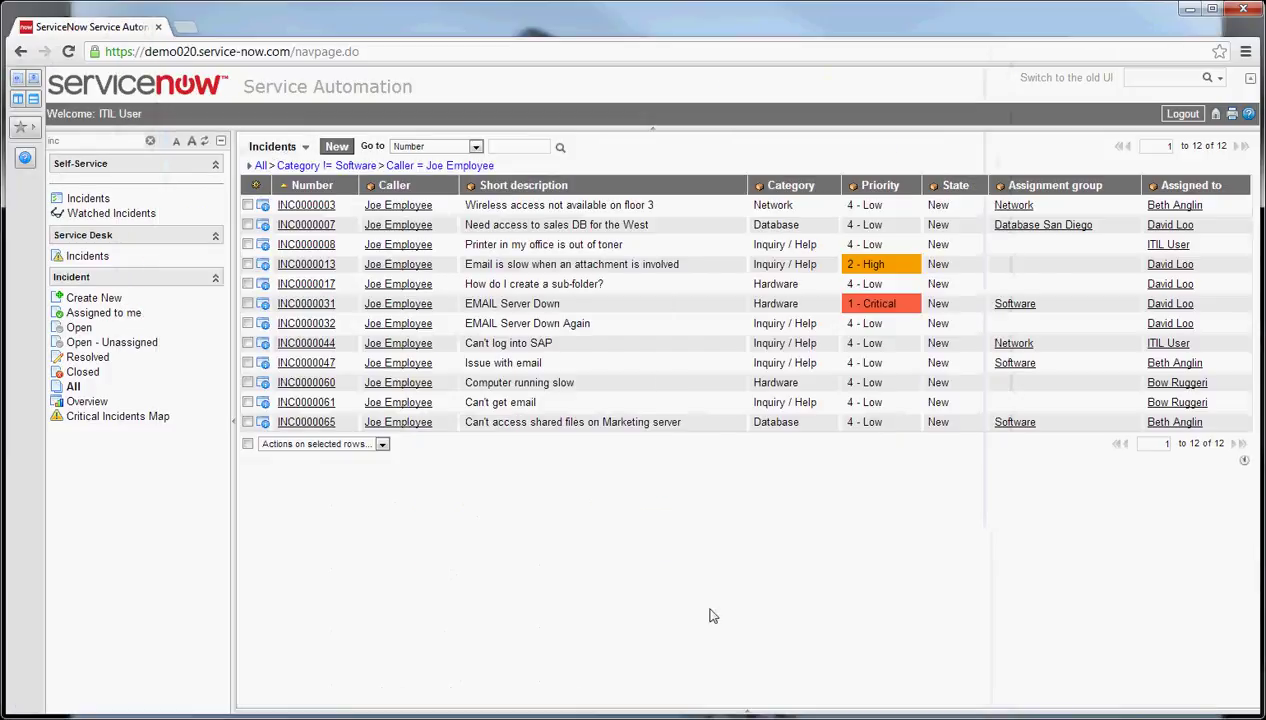